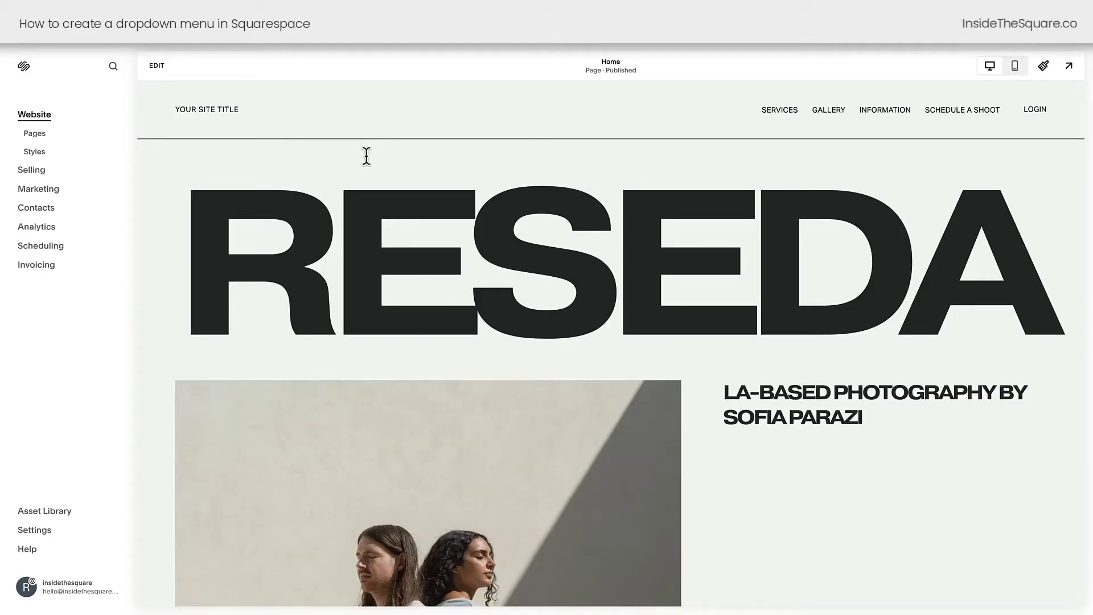
Step: Create a new dropdown named 'Services' in the Main Navigation from the Pages panel
{"action": "left_click", "coordinate": [36, 137]}
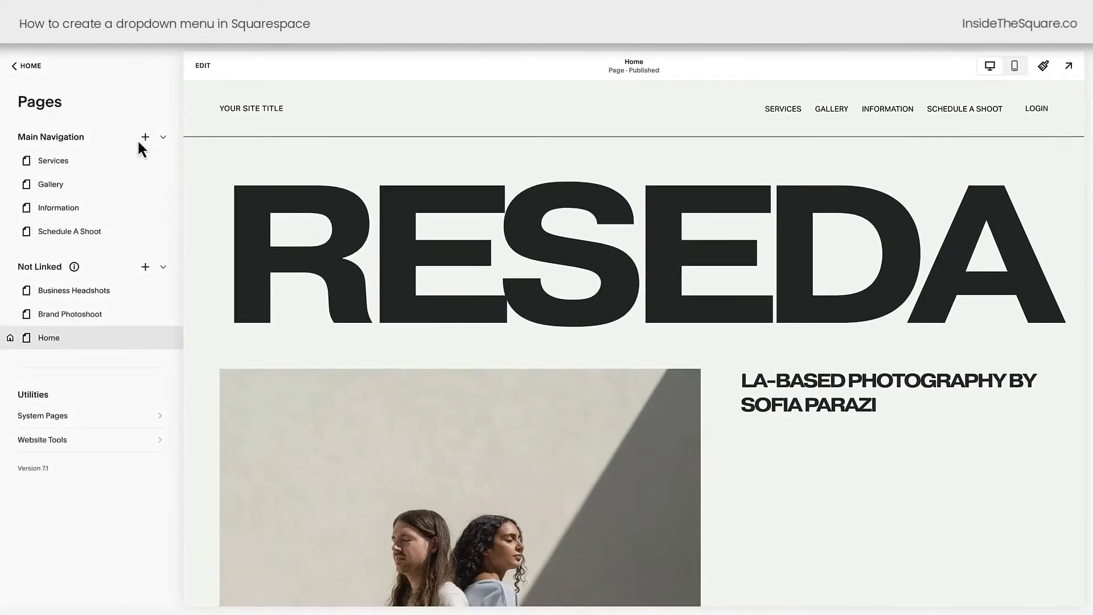
{"action": "left_click", "coordinate": [146, 138]}
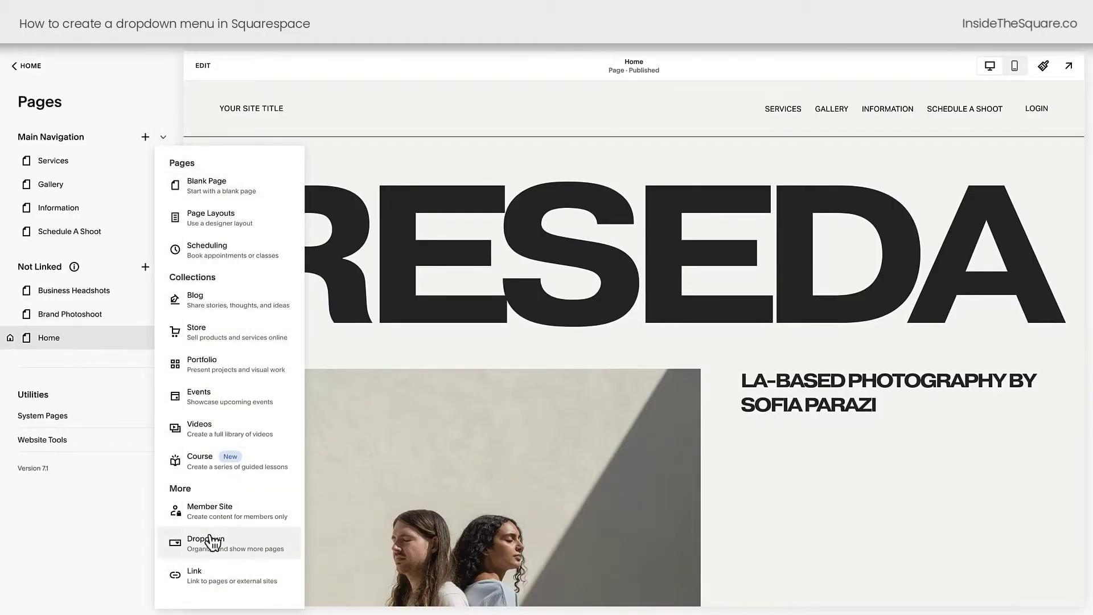
{"action": "left_click", "coordinate": [255, 555]}
{"action": "type", "text": "Services"}
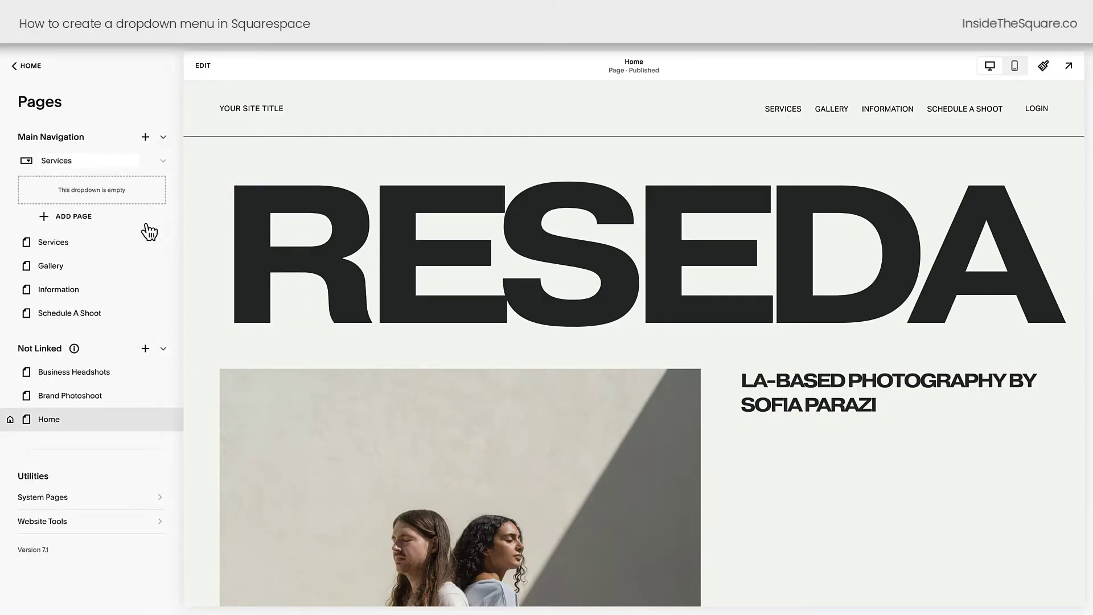
{"action": "key", "text": "Return"}
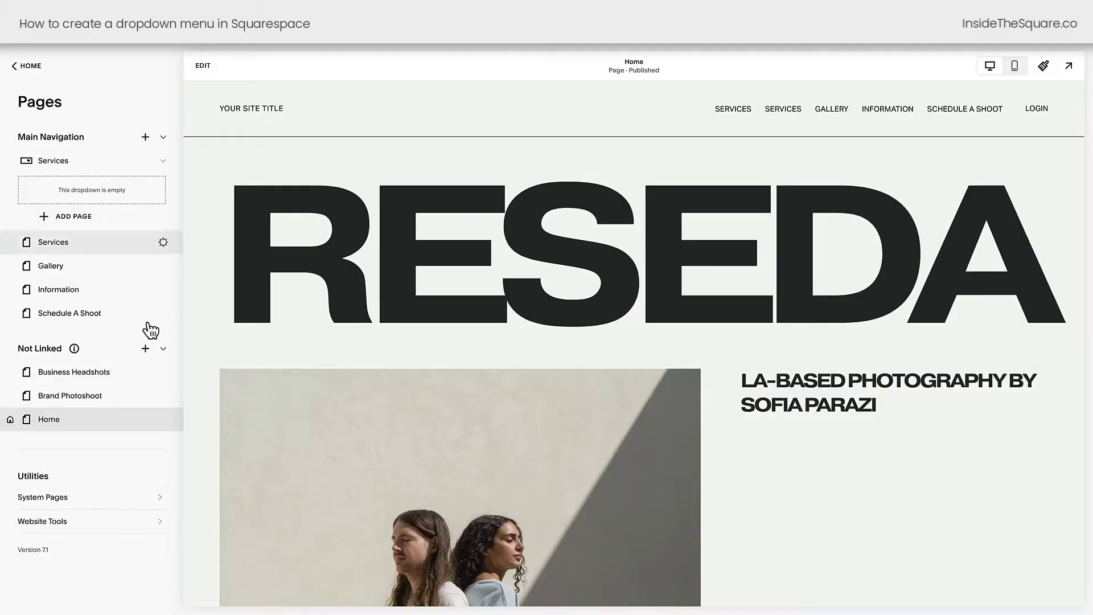
Step: Drag Business Headshots, Brand Photoshoot and the Services page into the Services dropdown
{"action": "left_click_drag", "start_coordinate": [132, 372], "coordinate": [131, 190]}
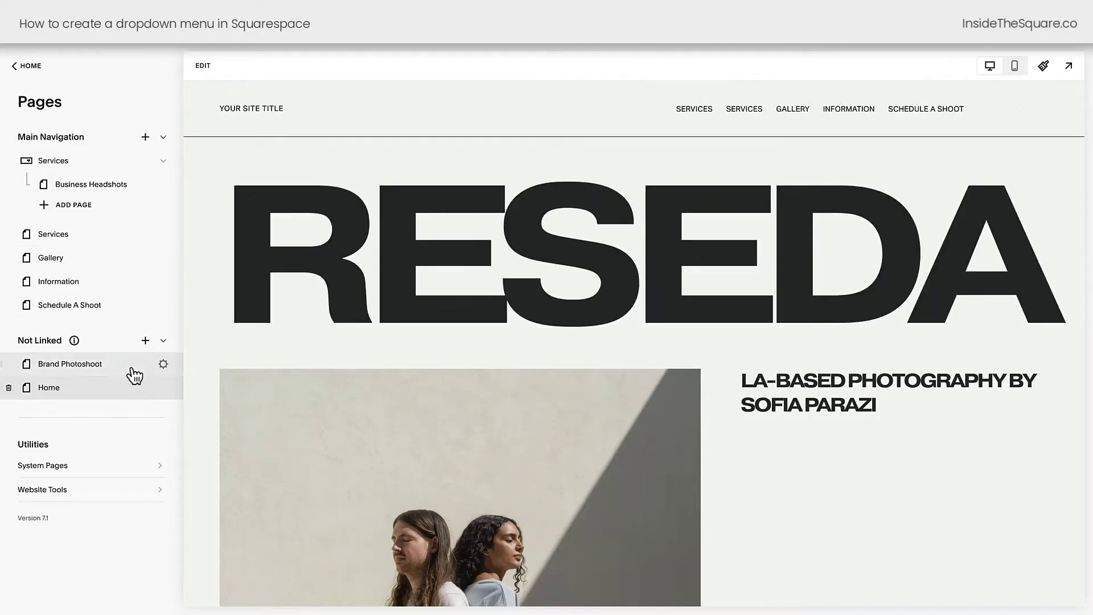
{"action": "left_click_drag", "start_coordinate": [134, 363], "coordinate": [134, 207]}
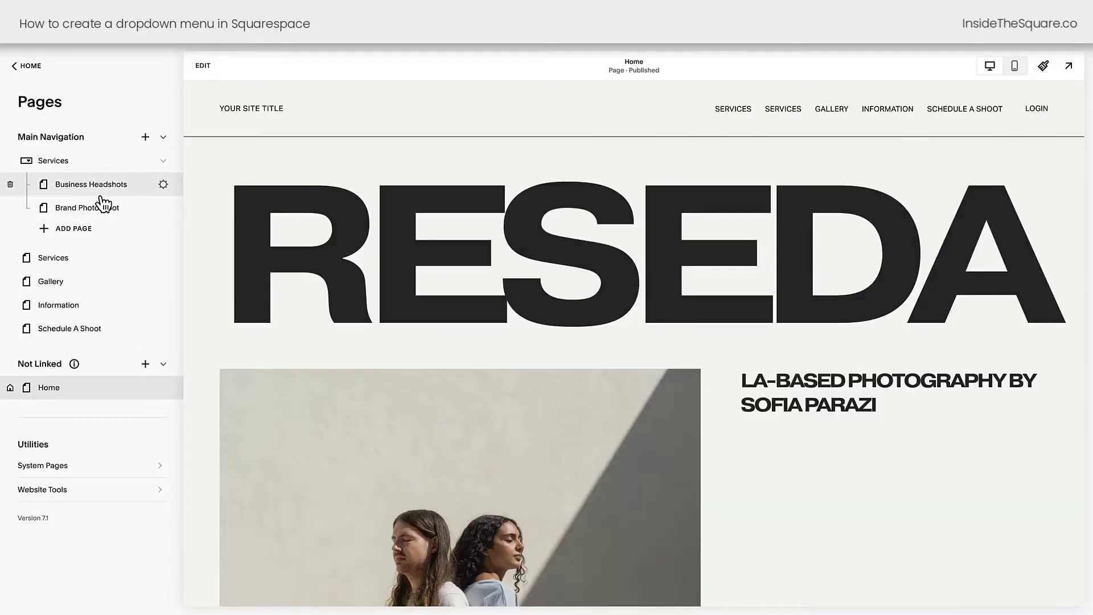
{"action": "left_click_drag", "start_coordinate": [87, 265], "coordinate": [97, 225]}
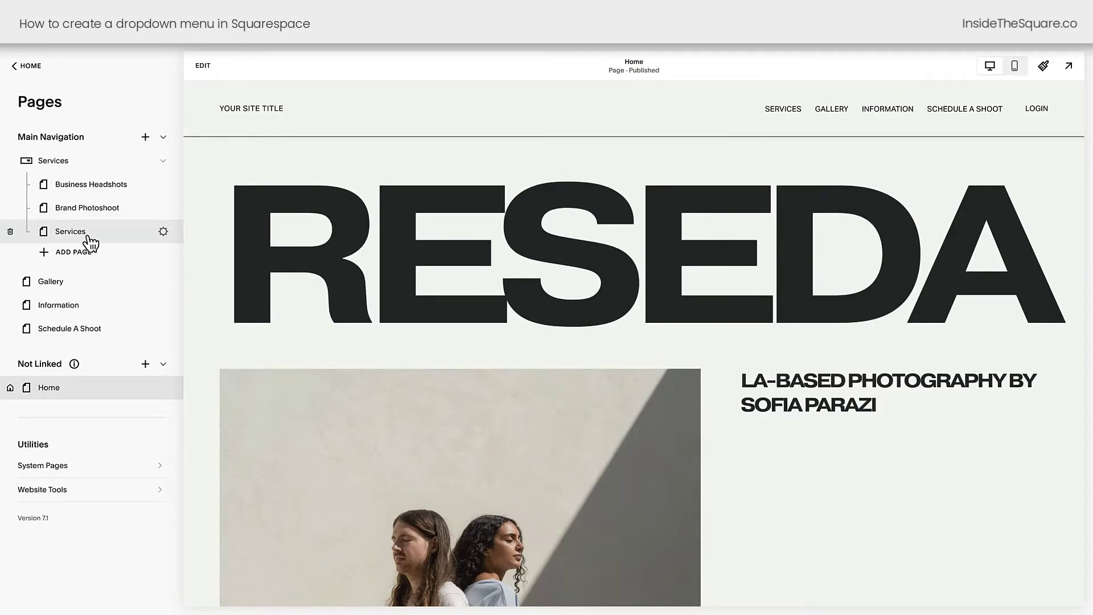
Step: Set the Services subpage's navigation title to 'All Services' and save the settings
{"action": "left_click", "coordinate": [164, 232]}
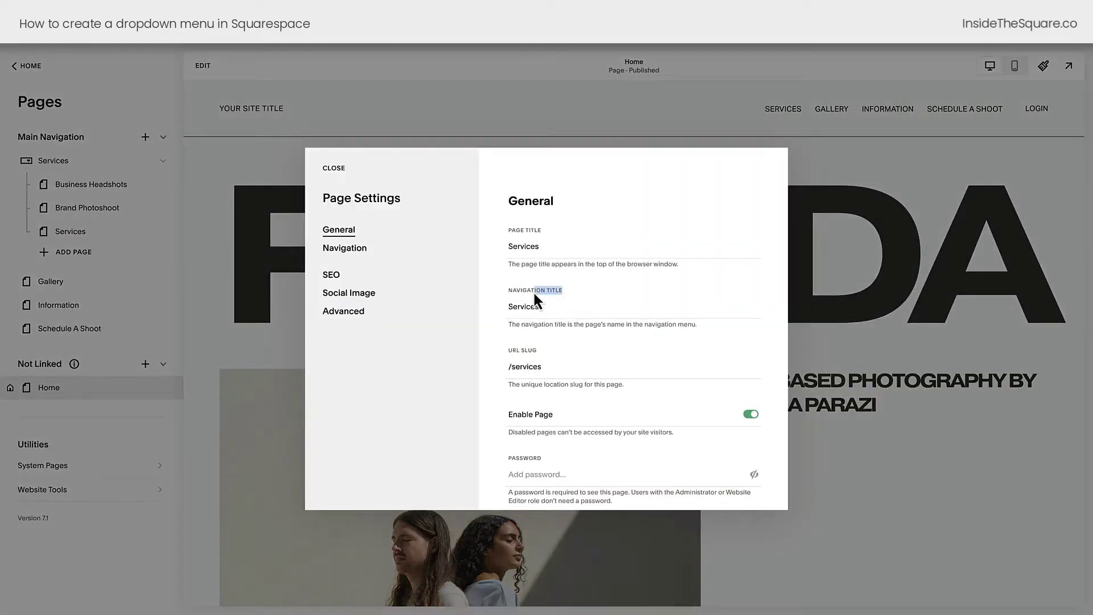
{"action": "left_click", "coordinate": [508, 307]}
{"action": "type", "text": "All"}
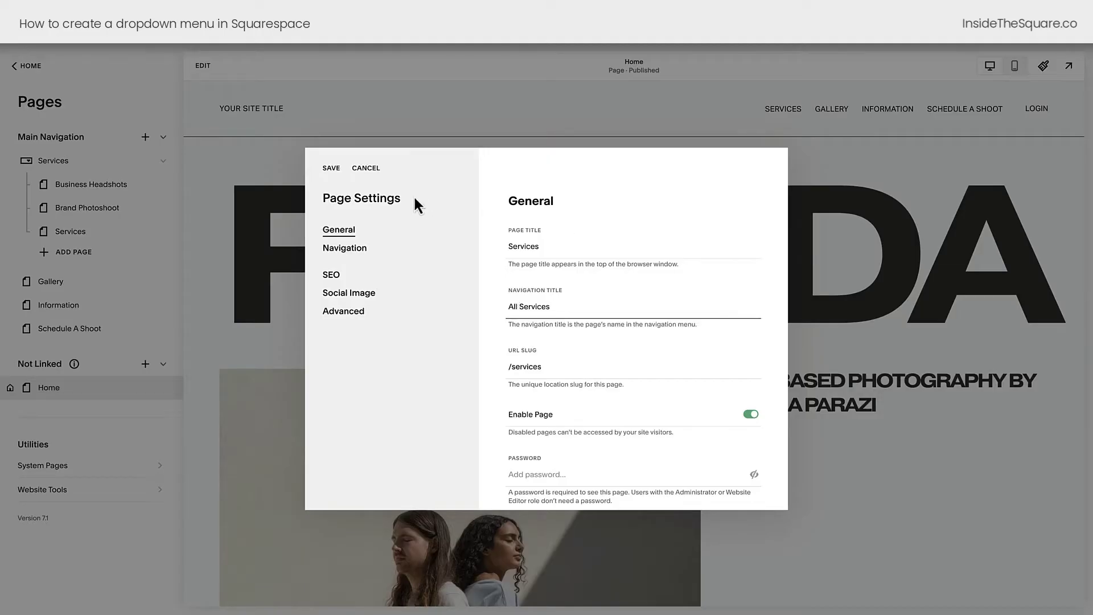
{"action": "left_click", "coordinate": [331, 170]}
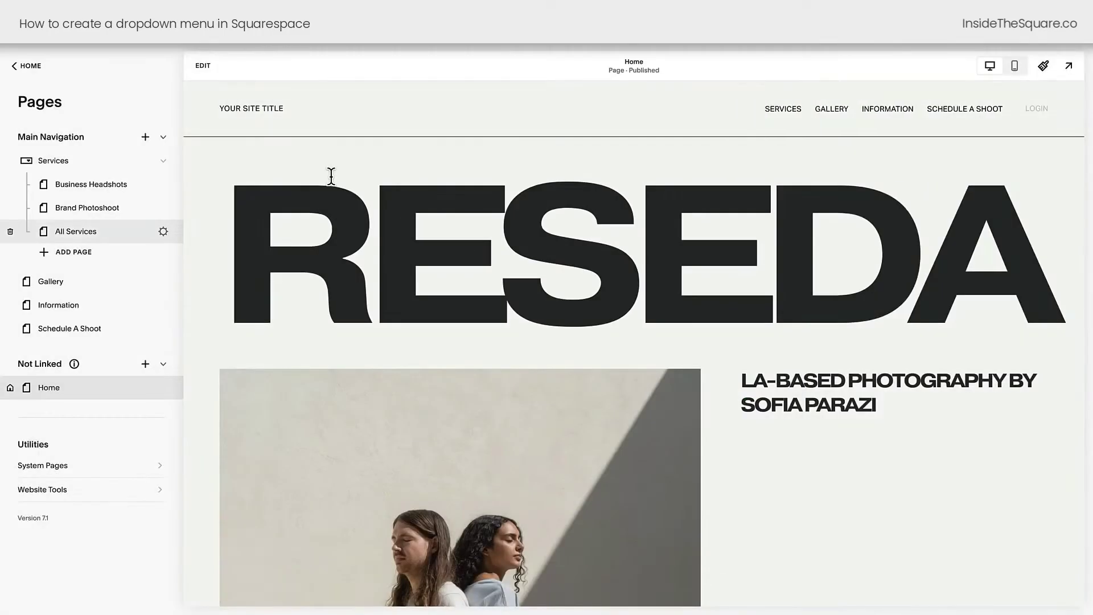
Step: In Custom CSS, add a .header-nav-folder-content rule with border:1px solid #000
{"action": "mouse_move", "coordinate": [780, 116]}
{"action": "left_click", "coordinate": [155, 494]}
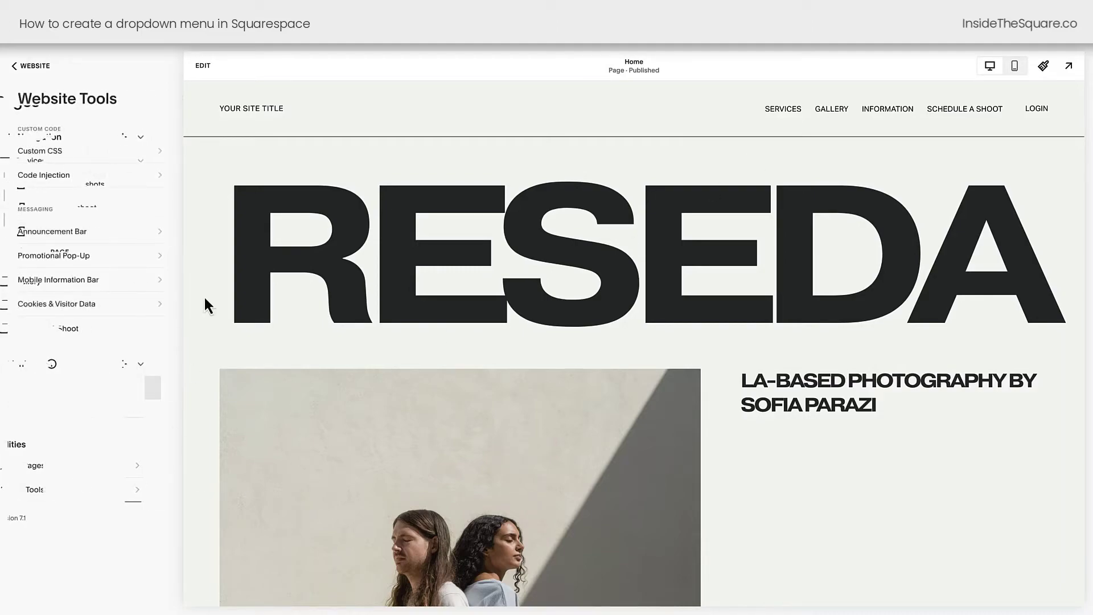
{"action": "left_click", "coordinate": [121, 150]}
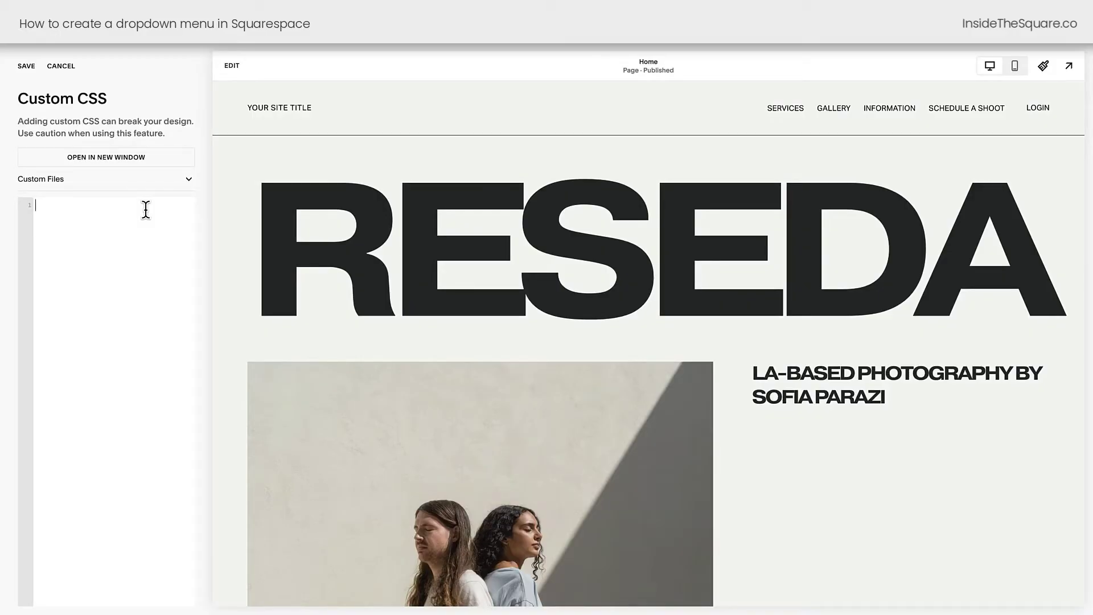
{"action": "type", "text": ".header-nav-folder-content"}
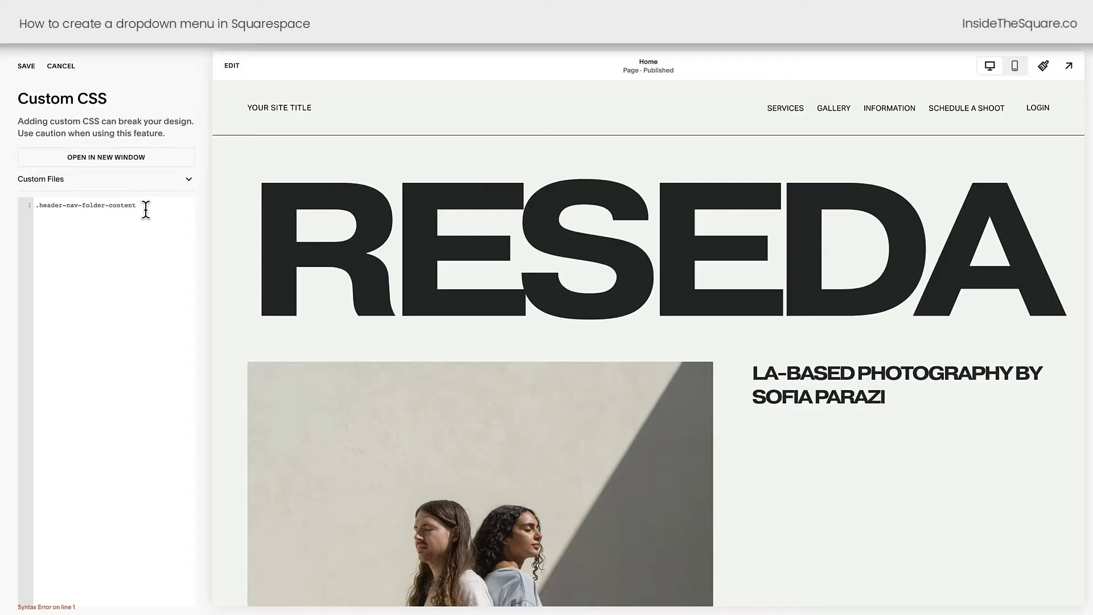
{"action": "type", "text": "{"}
{"action": "key", "text": "Return"}
{"action": "type", "text": "border:1px solid @"}
{"action": "type", "text": "000"}
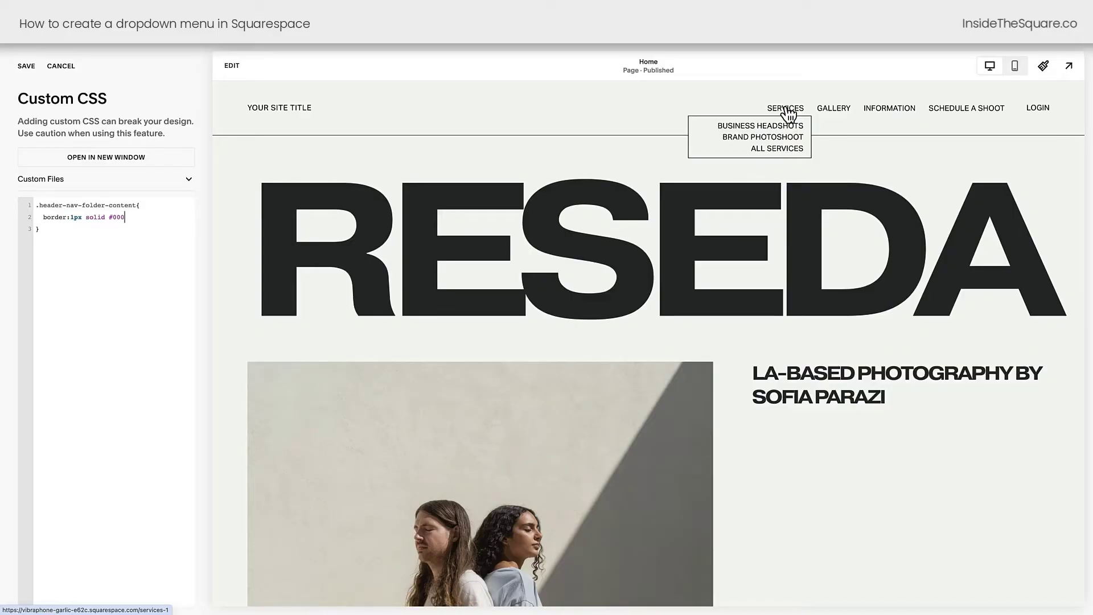
Step: Add text-align:left!important to the dropdown rule below the border declaration
{"action": "type", "text": ";"}
{"action": "key", "text": "Return"}
{"action": "type", "text": "text-align:center!important"}
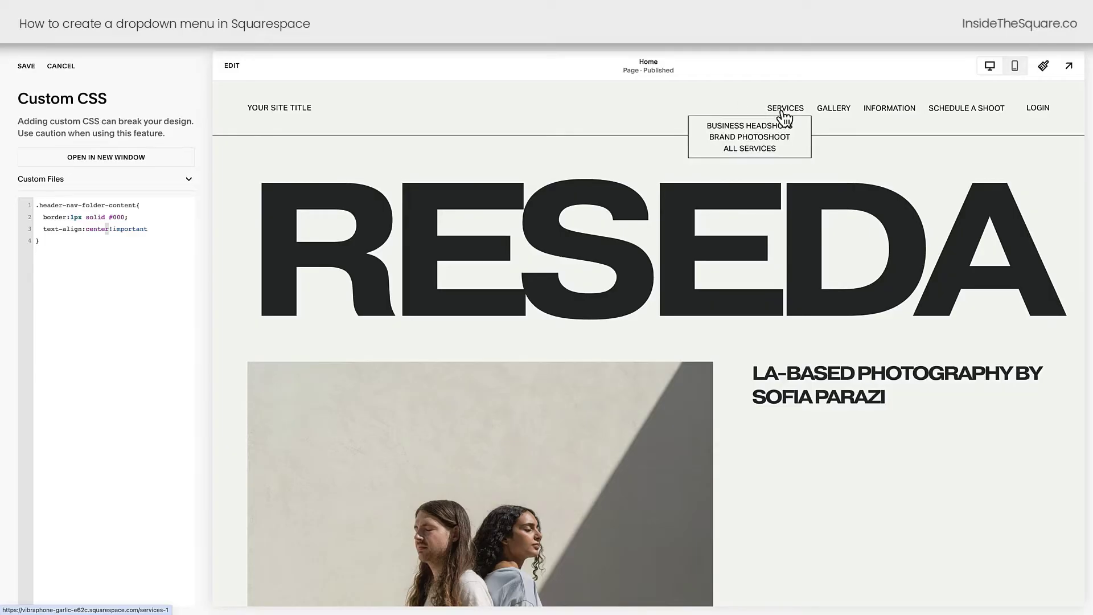
{"action": "key", "text": "shift+Left"}
{"action": "key", "text": "shift+Left"}
{"action": "key", "text": "shift+Left"}
{"action": "key", "text": "shift+Left"}
{"action": "key", "text": "shift+Left"}
{"action": "key", "text": "shift+Left"}
{"action": "type", "text": "left"}
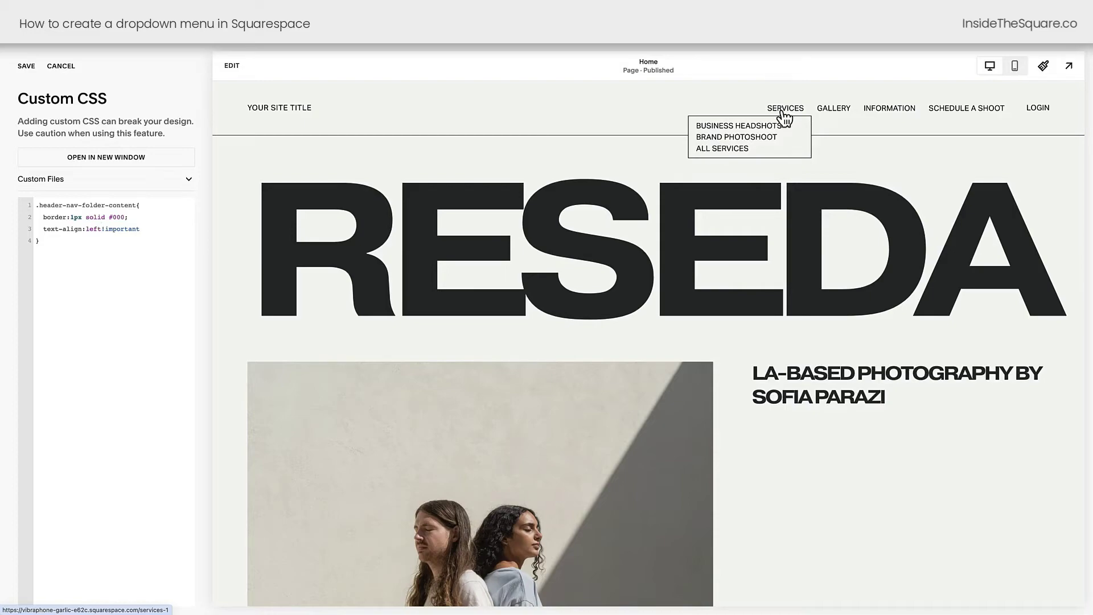
{"action": "scroll", "coordinate": [785, 109], "scroll_direction": "down", "scroll_amount": 1}
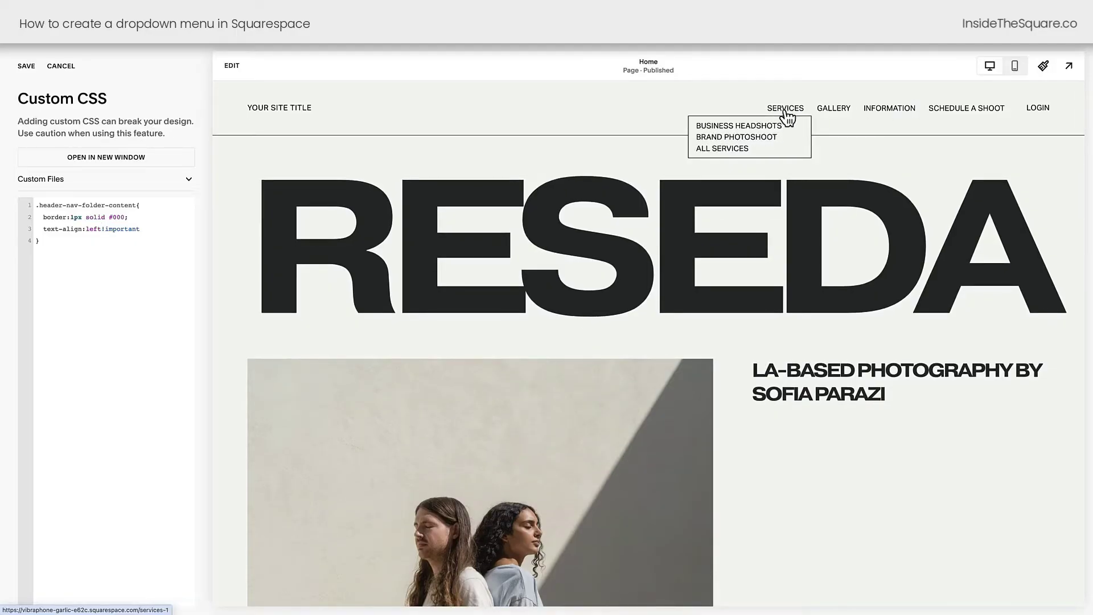
{"action": "scroll", "coordinate": [740, 156], "scroll_direction": "down", "scroll_amount": 1}
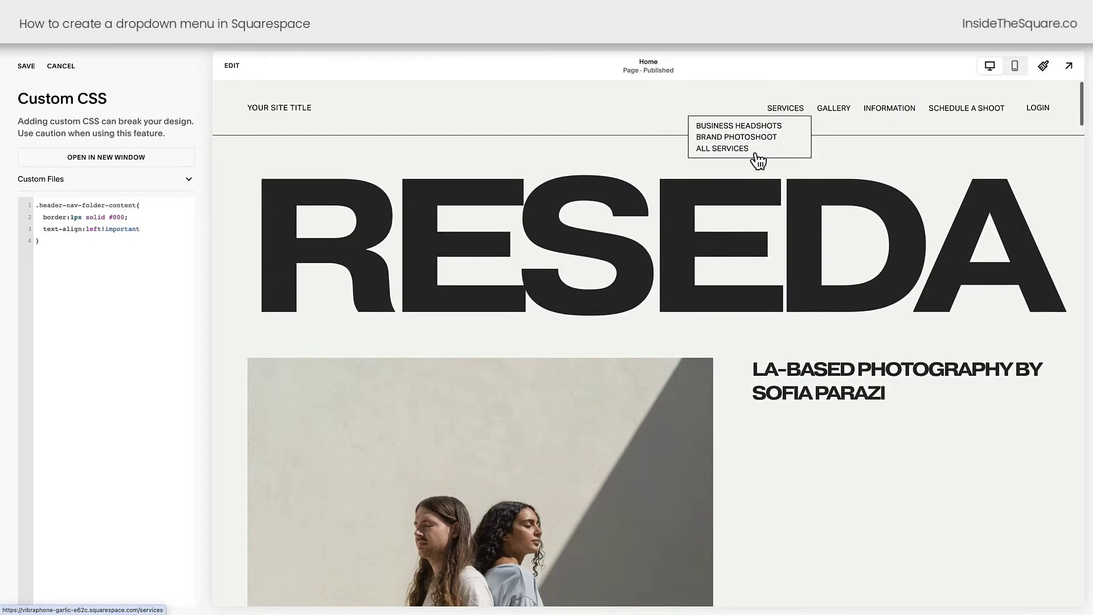
Step: Add margin-right:-150px to the dropdown rule, trying -100px first, and save the CSS
{"action": "type", "text": ";"}
{"action": "key", "text": "Return"}
{"action": "type", "text": "margin-right:"}
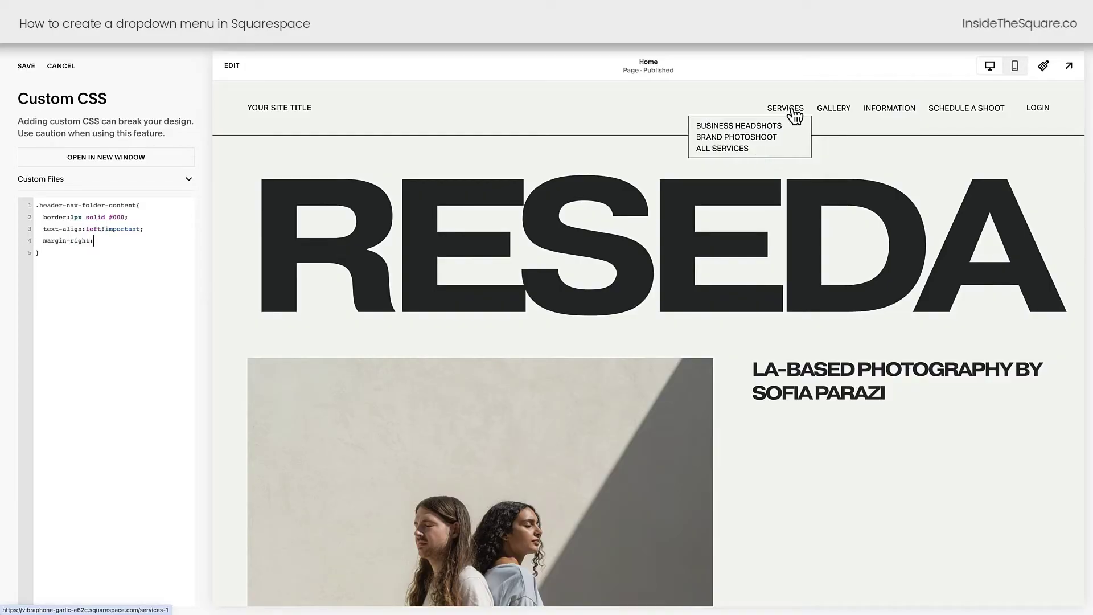
{"action": "type", "text": "-100px"}
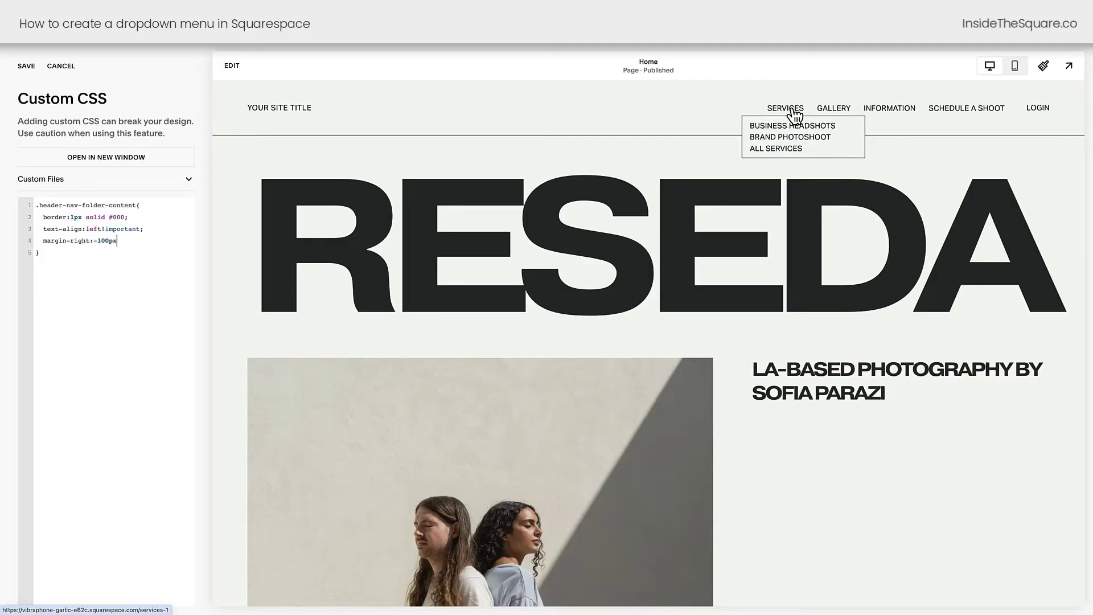
{"action": "key", "text": "shift+Left"}
{"action": "key", "text": "shift+Left"}
{"action": "key", "text": "shift+Left"}
{"action": "key", "text": "shift+Left"}
{"action": "key", "text": "End"}
{"action": "key", "text": "BackSpace"}
{"action": "key", "text": "BackSpace"}
{"action": "type", "text": "9"}
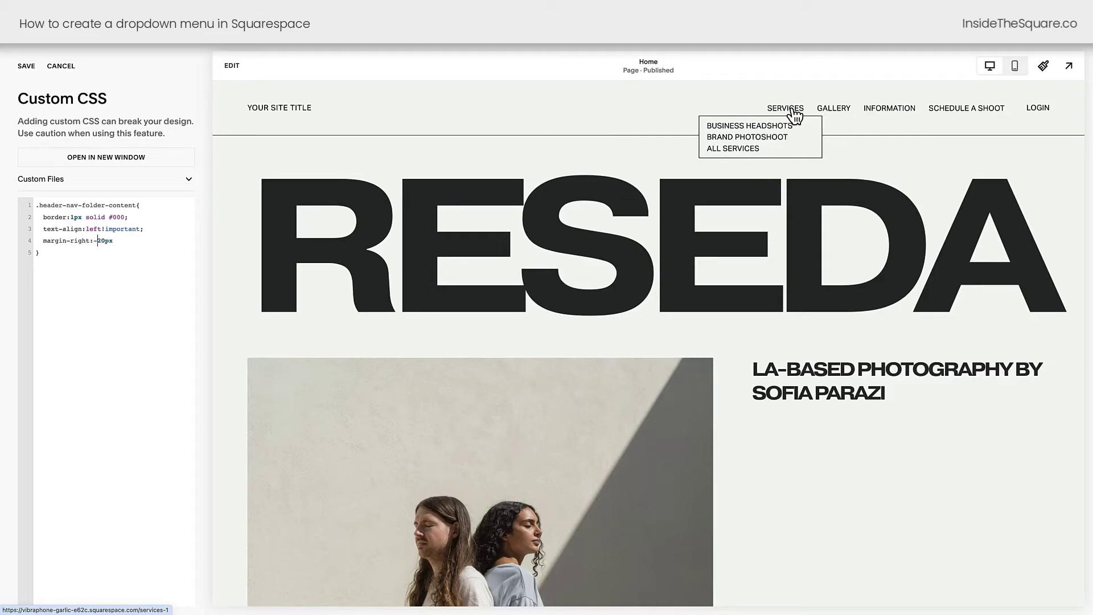
{"action": "key", "text": "Delete"}
{"action": "type", "text": "15"}
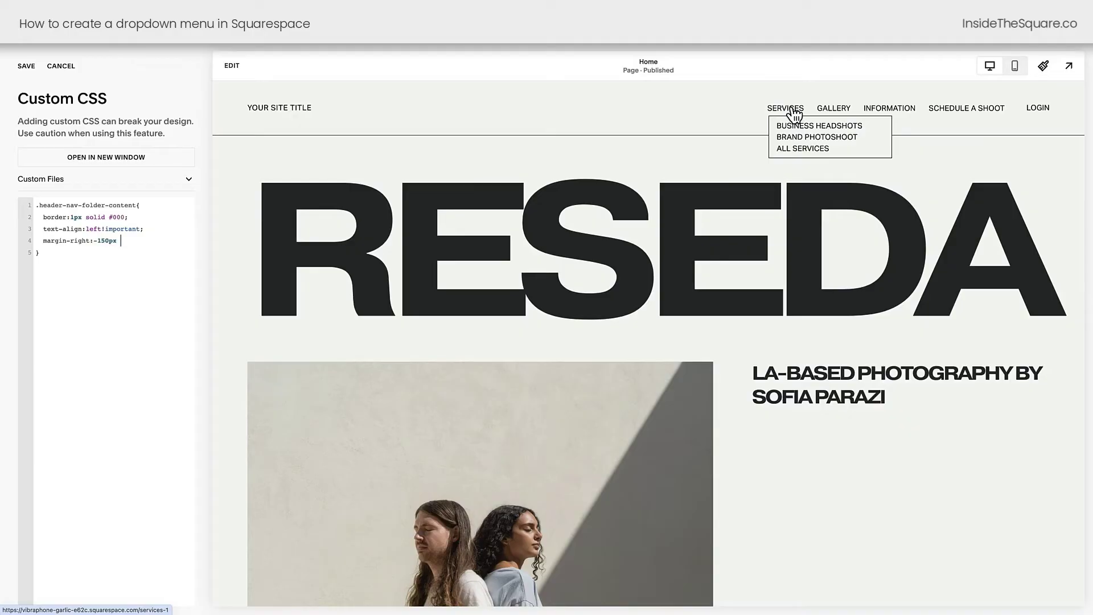
{"action": "left_click", "coordinate": [26, 67]}
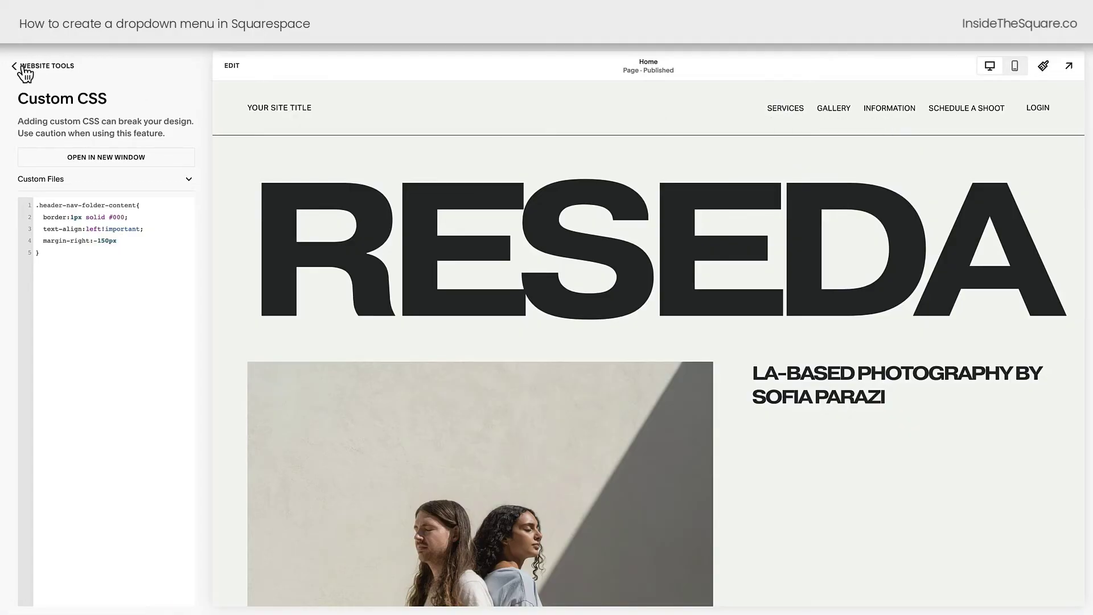
Step: Return to the Pages list and inspect the Services folder, keeping its name unchanged
{"action": "left_click", "coordinate": [26, 67]}
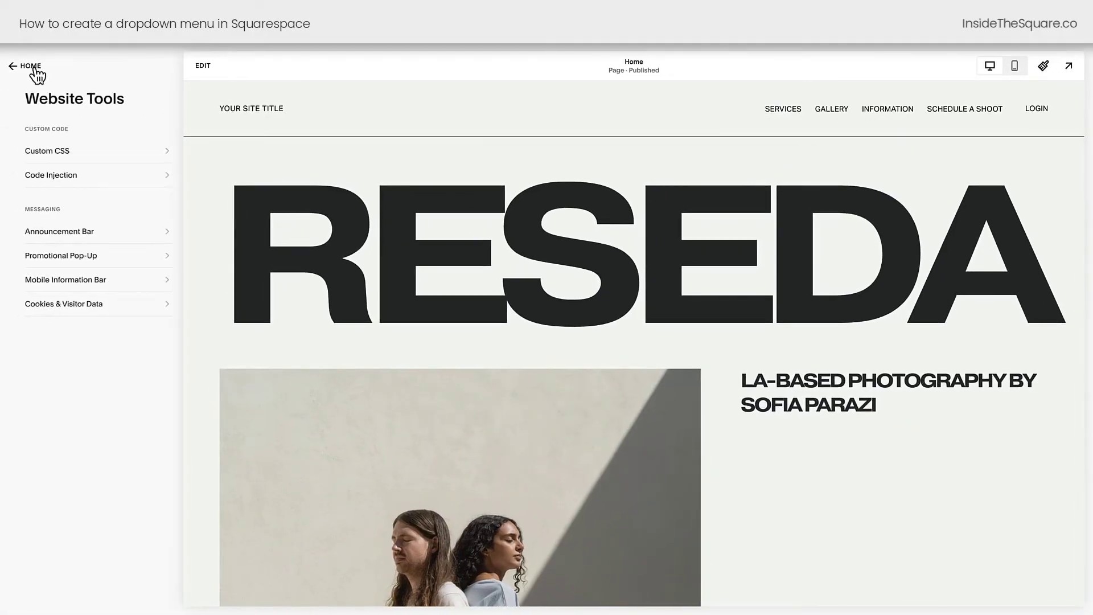
{"action": "left_click", "coordinate": [33, 68]}
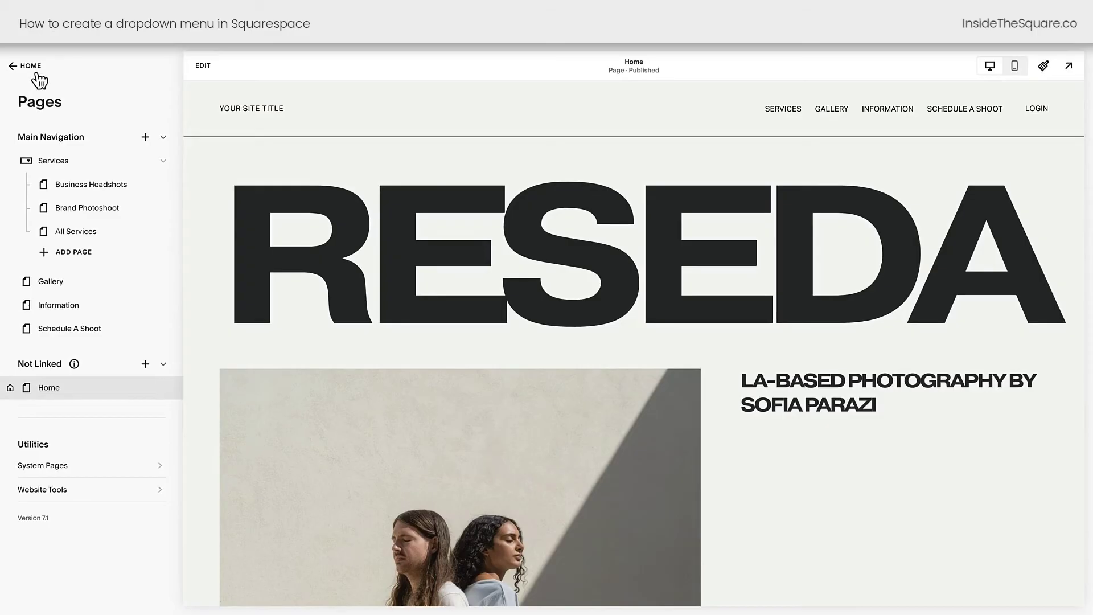
{"action": "left_click", "coordinate": [149, 140]}
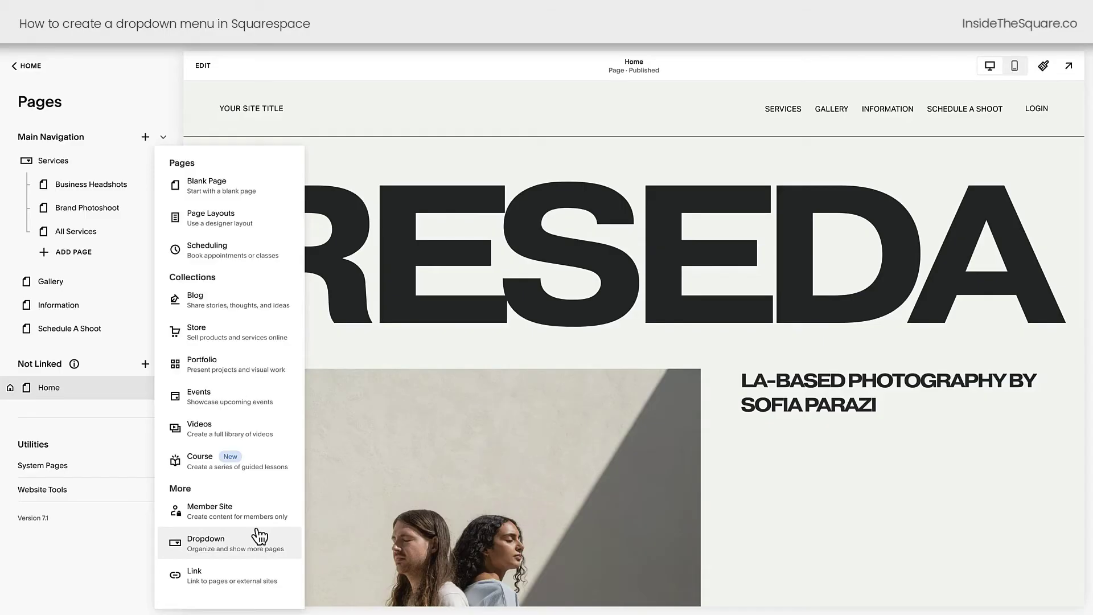
{"action": "left_click", "coordinate": [98, 170]}
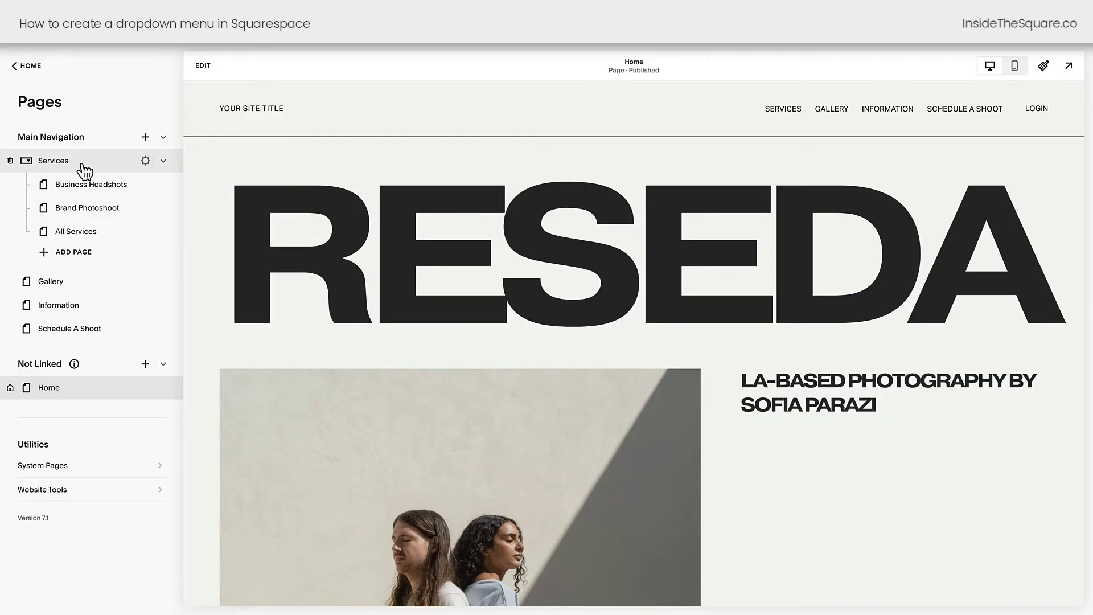
{"action": "double_click", "coordinate": [79, 164]}
{"action": "key", "text": "Return"}
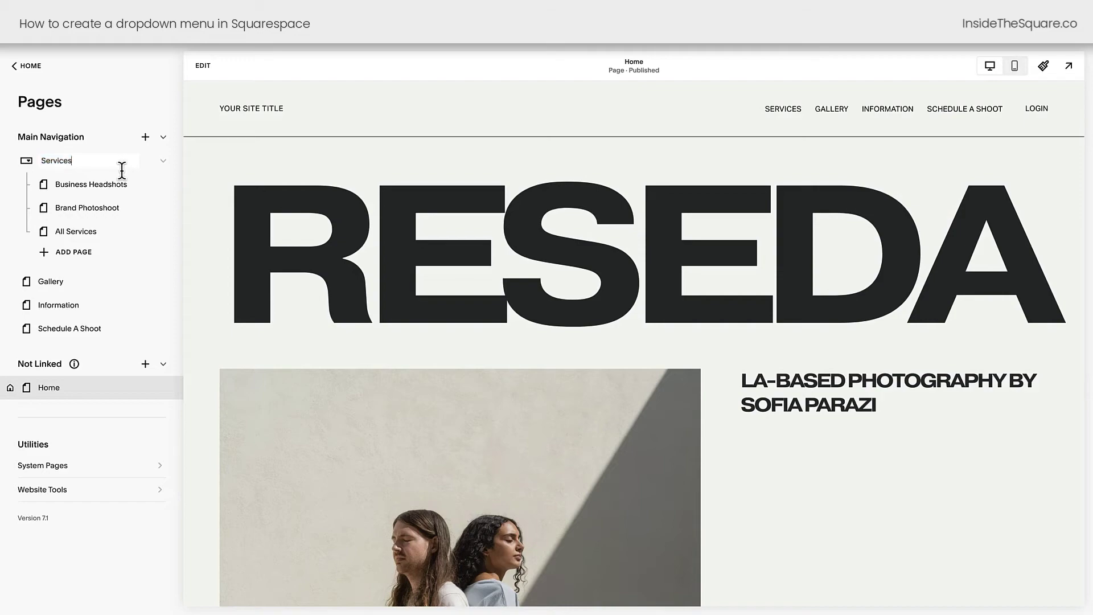
Step: Swap Brand Photoshoot and Business Headshots then restore, review All Services settings, and go to Website Tools
{"action": "left_click_drag", "start_coordinate": [117, 213], "coordinate": [116, 185]}
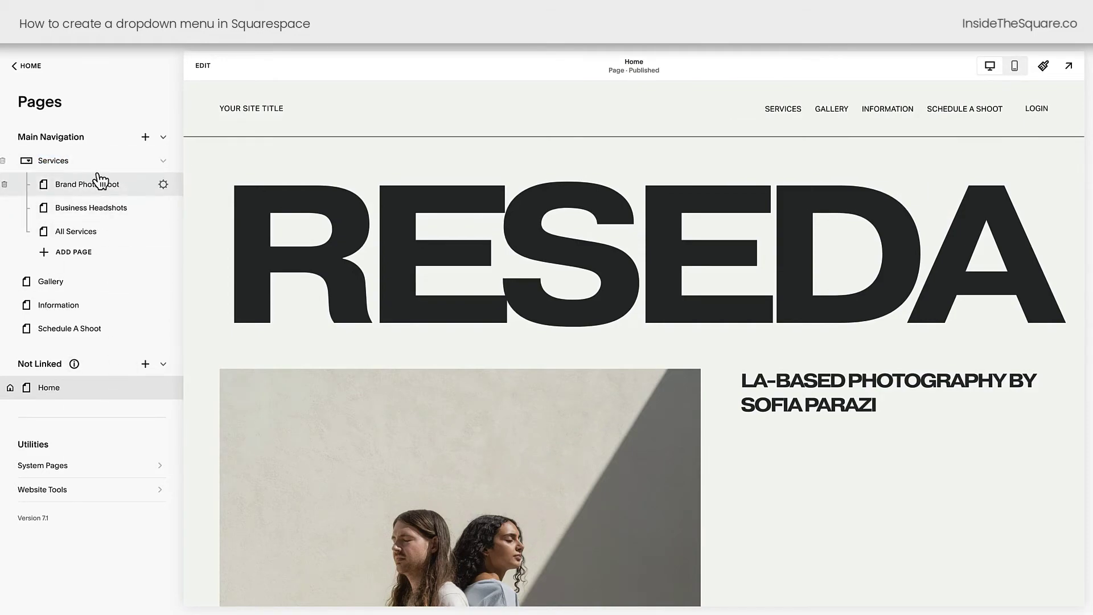
{"action": "left_click_drag", "start_coordinate": [114, 209], "coordinate": [116, 186]}
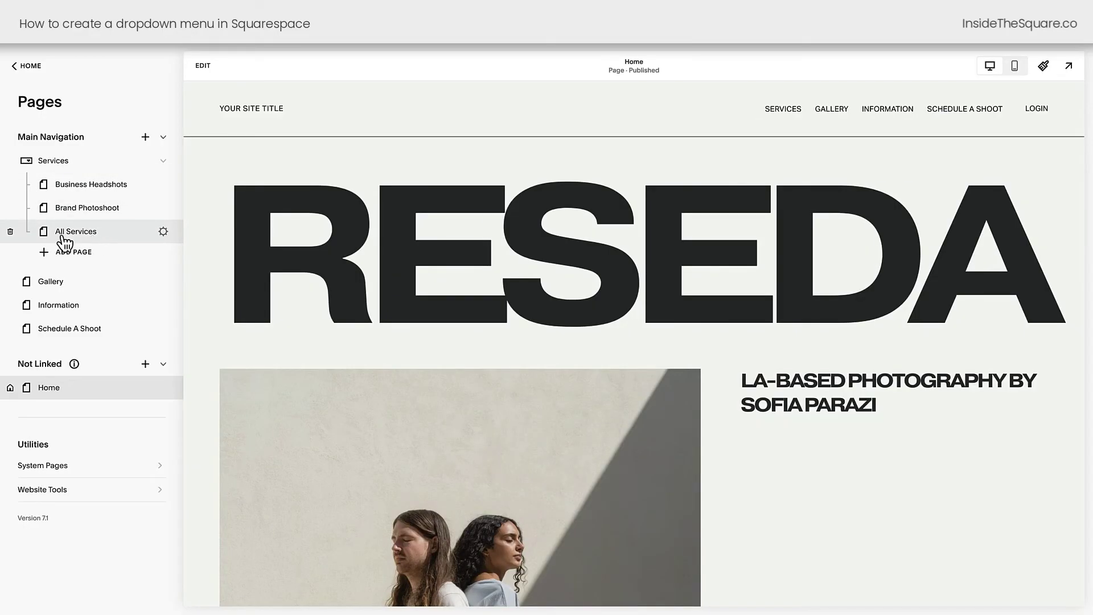
{"action": "left_click", "coordinate": [163, 232]}
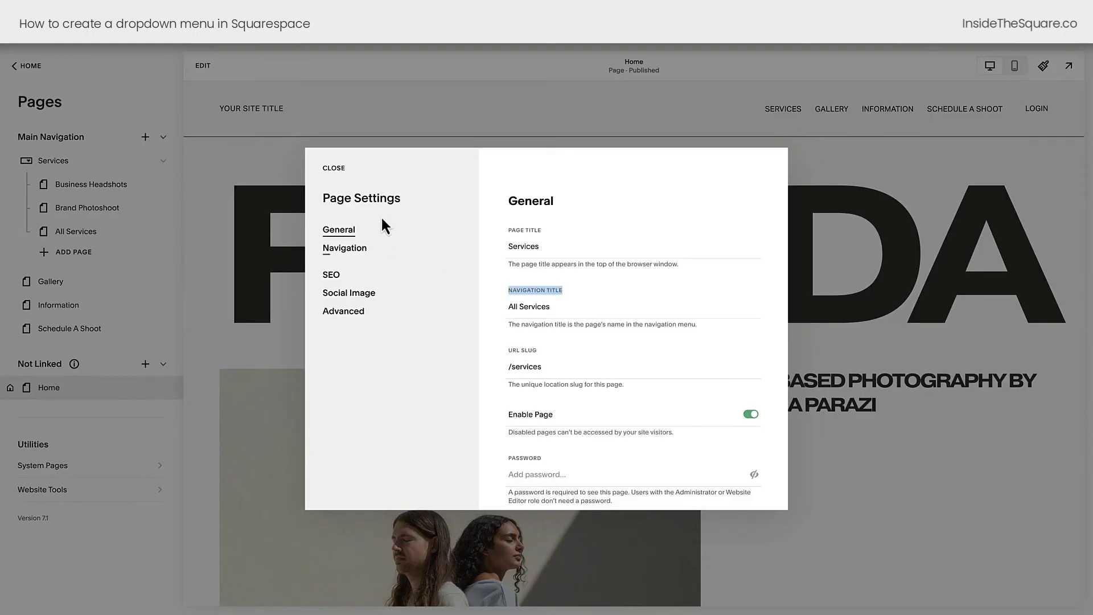
{"action": "left_click", "coordinate": [338, 169]}
{"action": "mouse_move", "coordinate": [127, 168]}
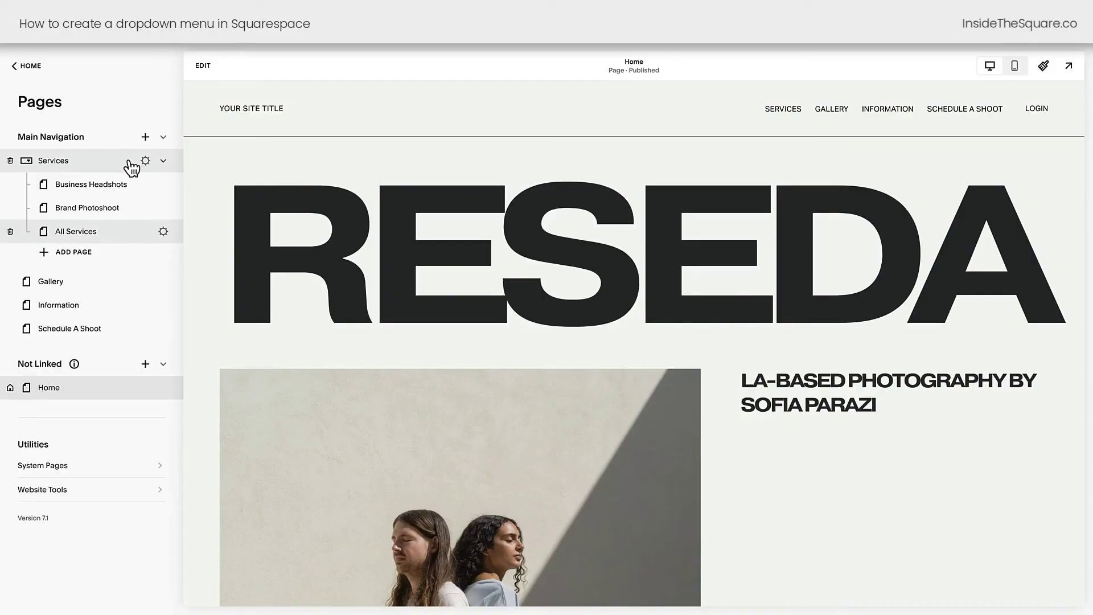
{"action": "left_click", "coordinate": [80, 490]}
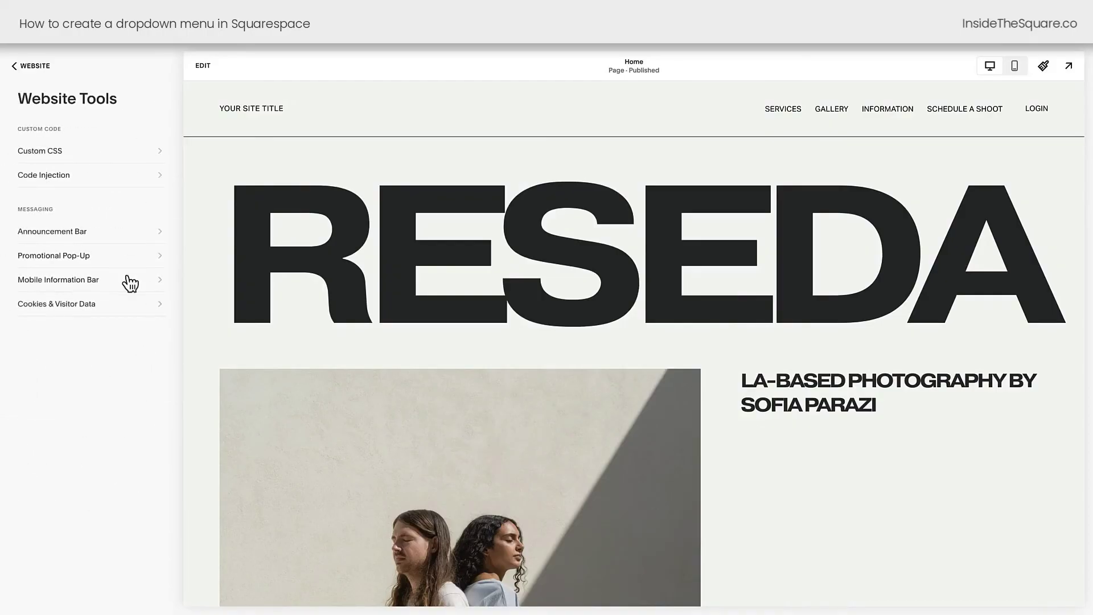
Step: Reopen Custom CSS and preview the bordered, left-aligned Services dropdown with its three pages
{"action": "left_click", "coordinate": [124, 154]}
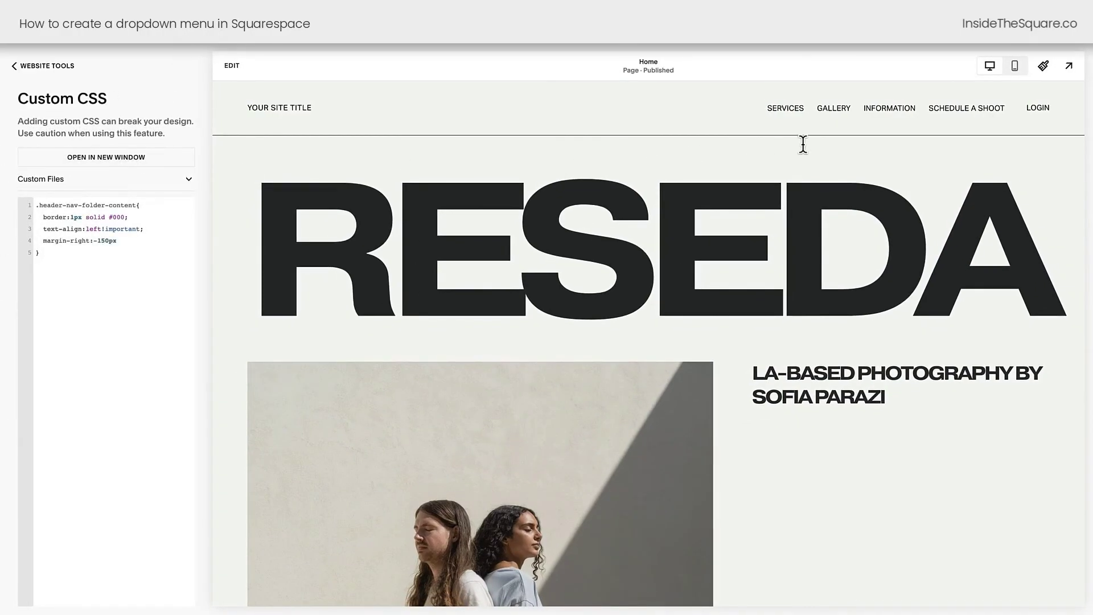
{"action": "mouse_move", "coordinate": [793, 115]}
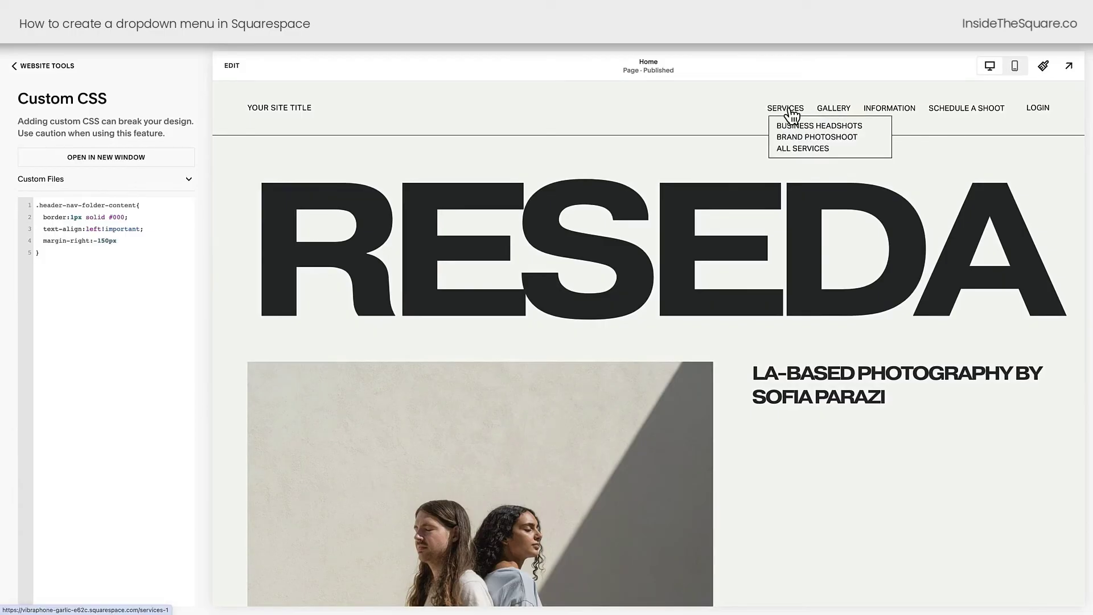